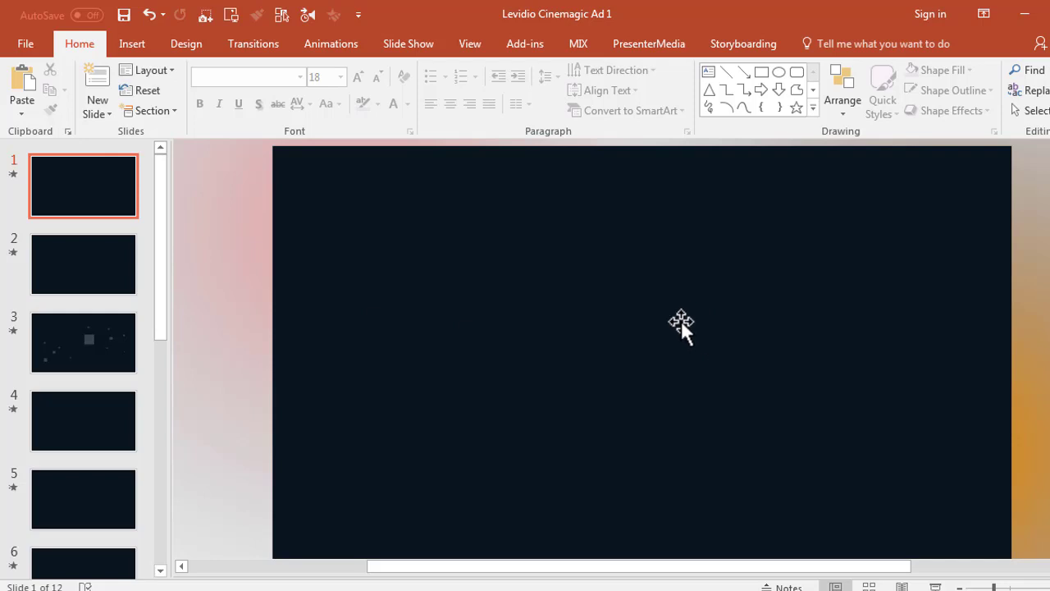
Step: Zoom out and scroll the canvas to reveal the music icon above slide 1, then select it
left_click(205, 220)
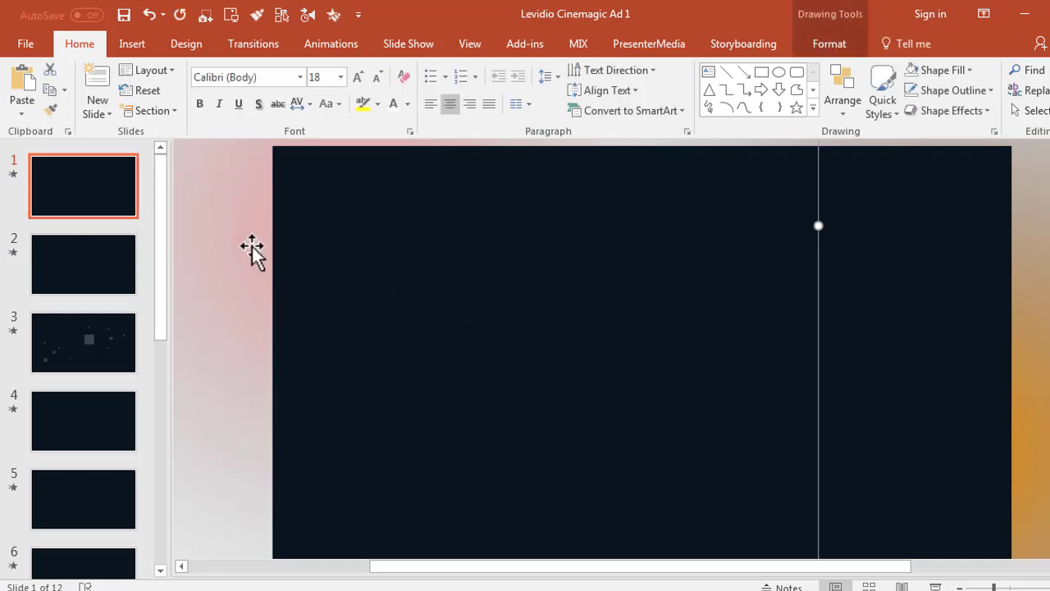
scroll(256, 256, "down", 2)
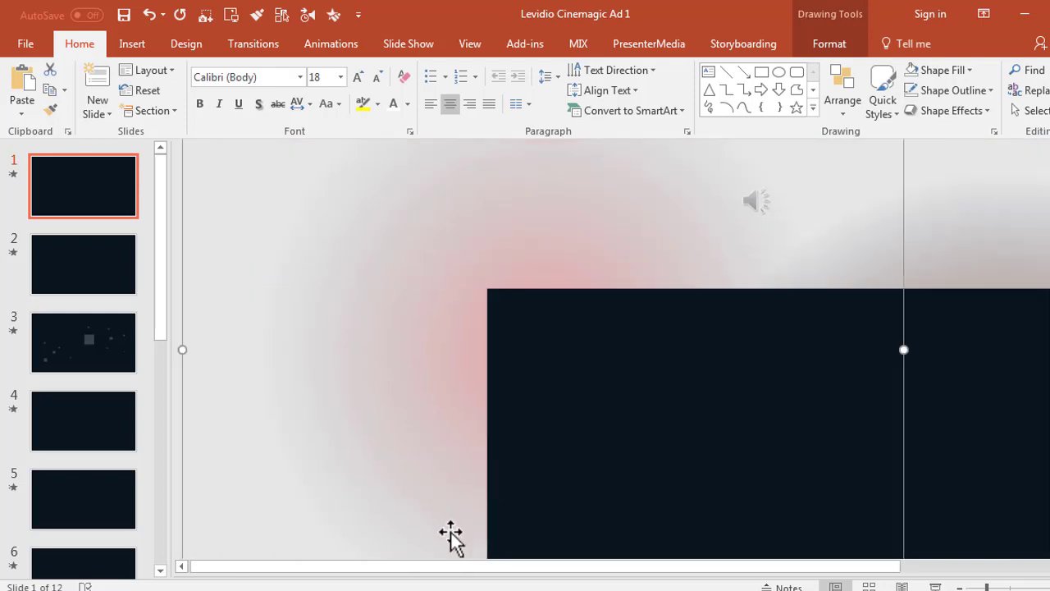
left_click_drag(459, 566, 623, 583)
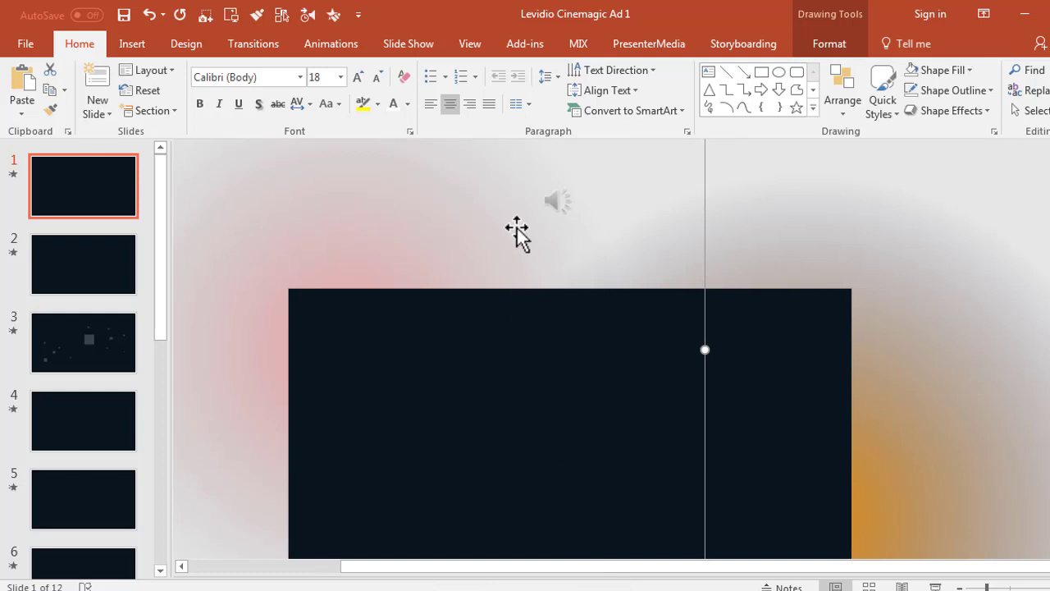
left_click(100, 190)
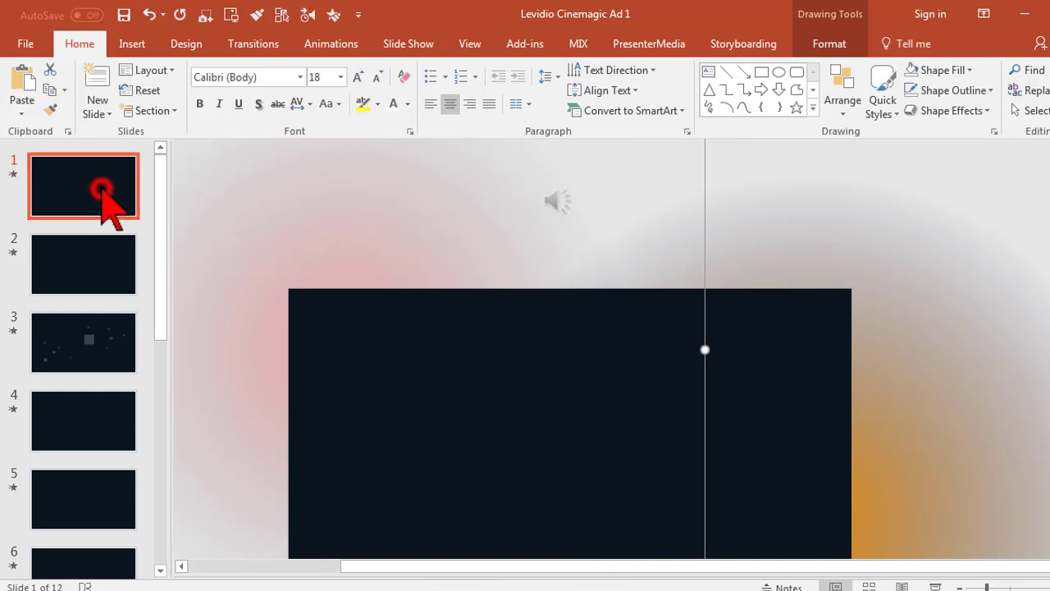
left_click(557, 202)
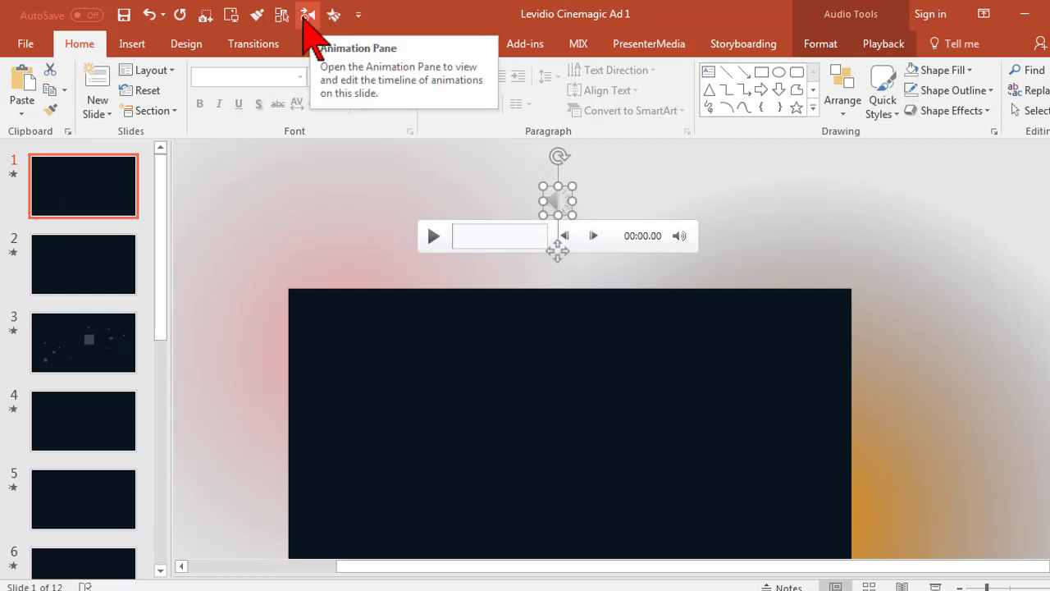
Step: Inspect the bensound music entry's timing in the Animation Pane, then show the clip's Playback settings
left_click(315, 46)
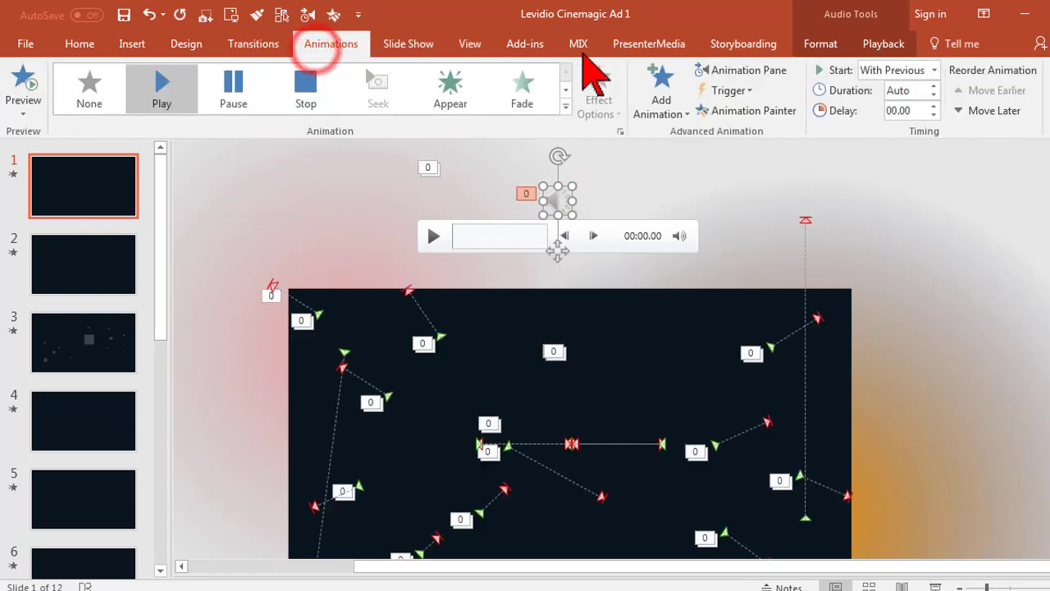
left_click(715, 72)
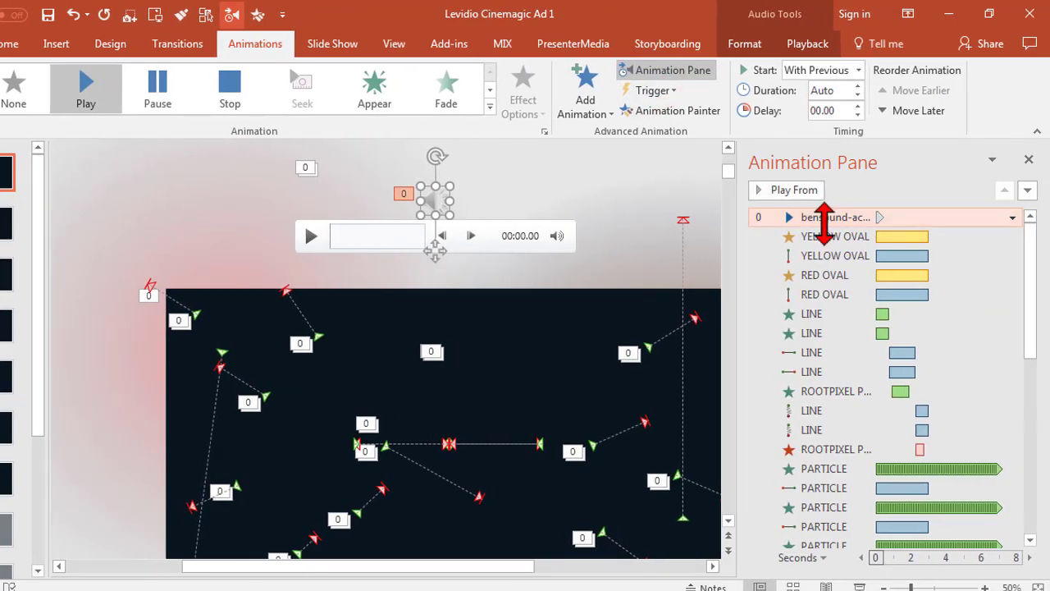
left_click(833, 217)
left_click(1012, 217)
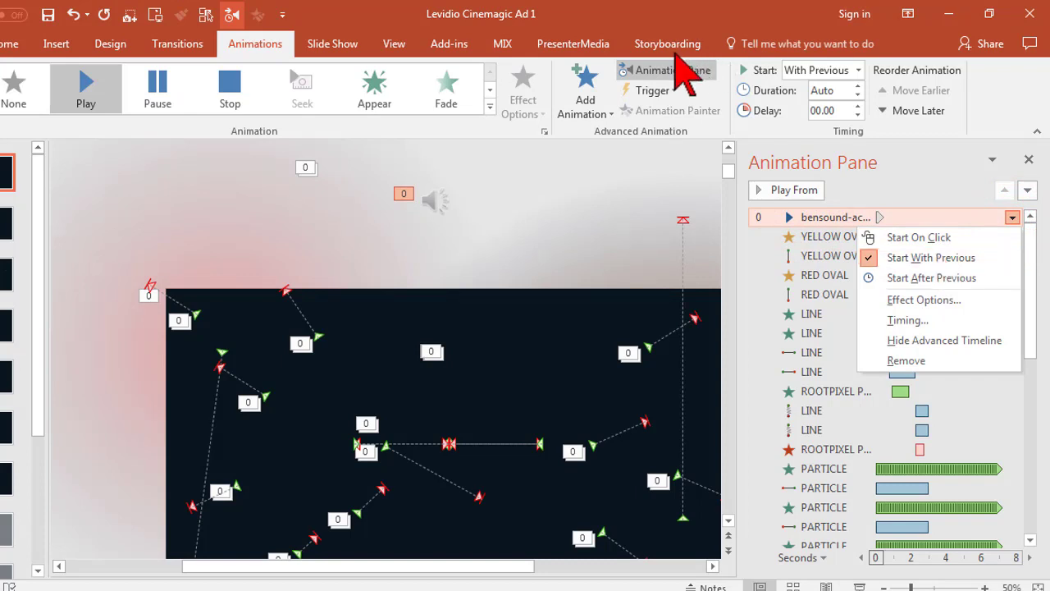
left_click(441, 201)
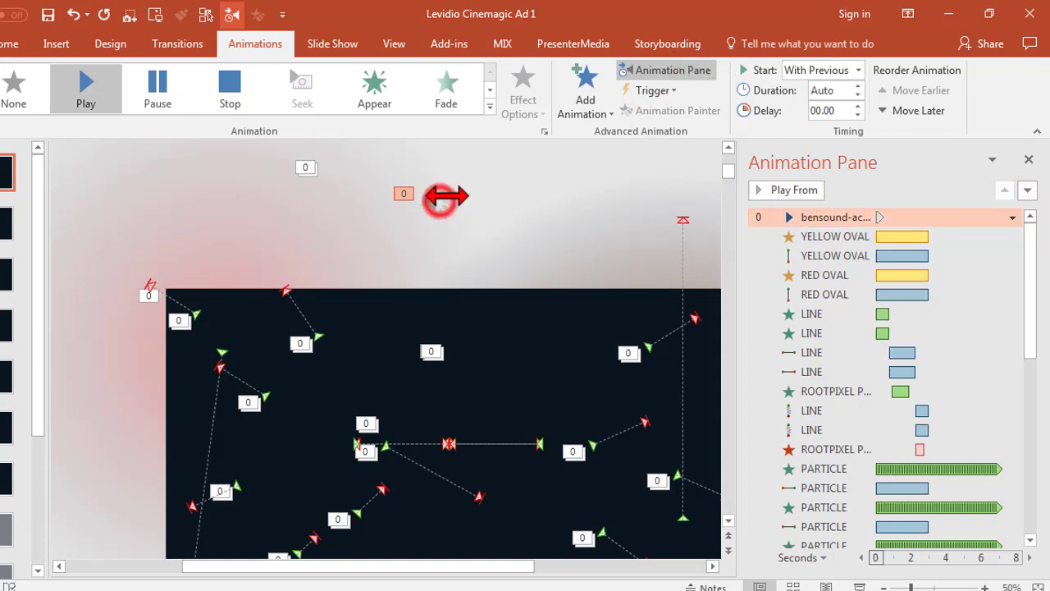
left_click(797, 44)
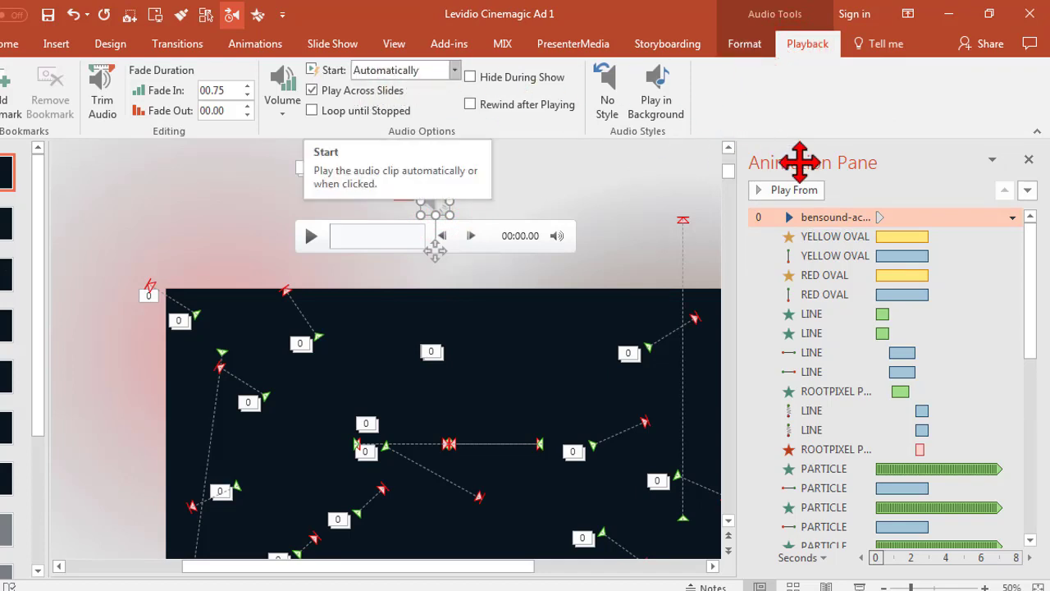
Step: Confirm the bensound music starts With Previous and turn on Play Across Slides
left_click(867, 217)
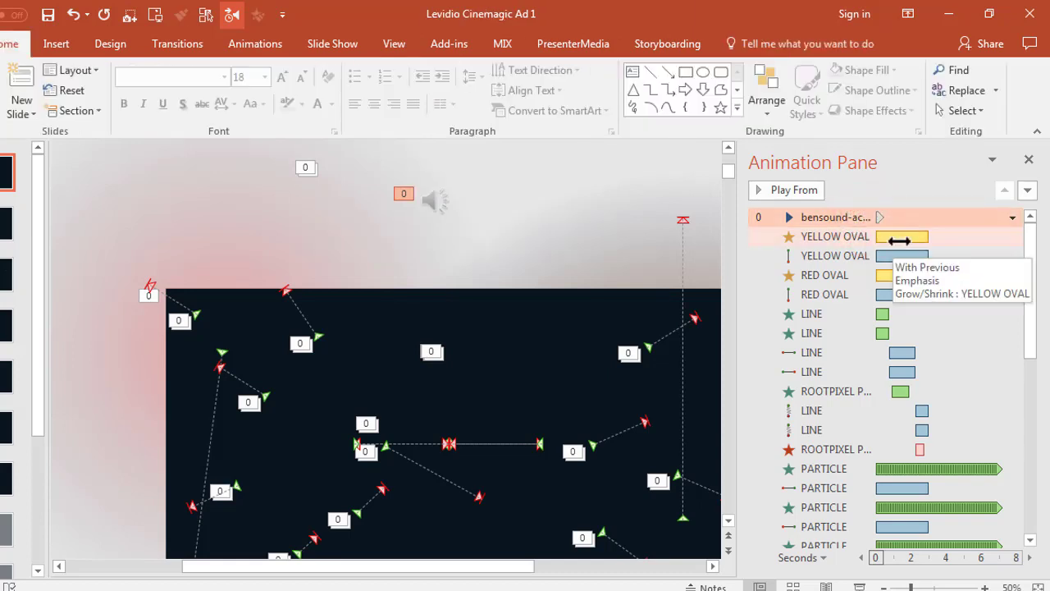
left_click(1012, 218)
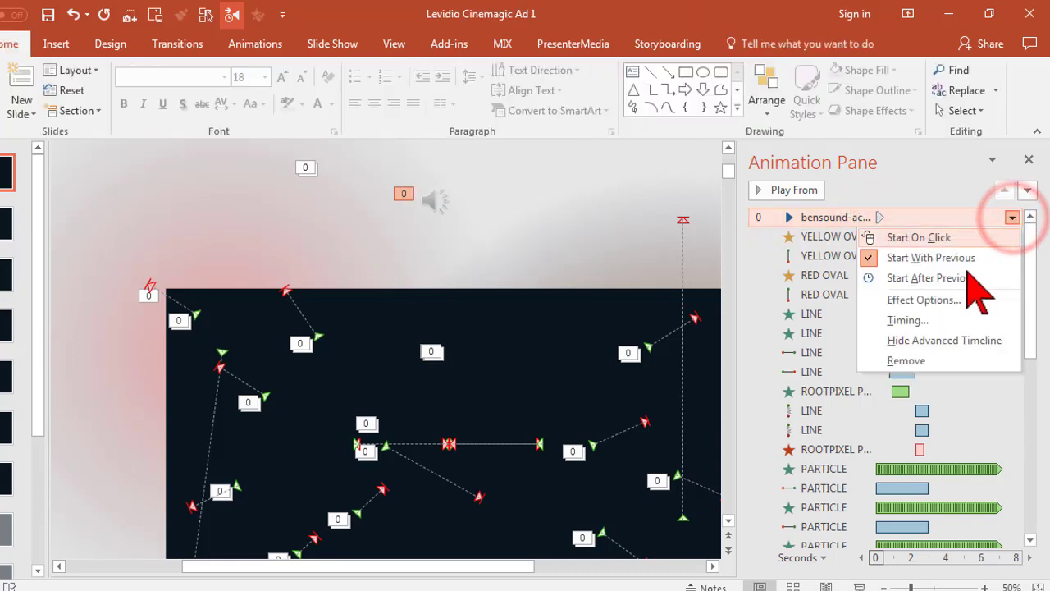
key("Escape")
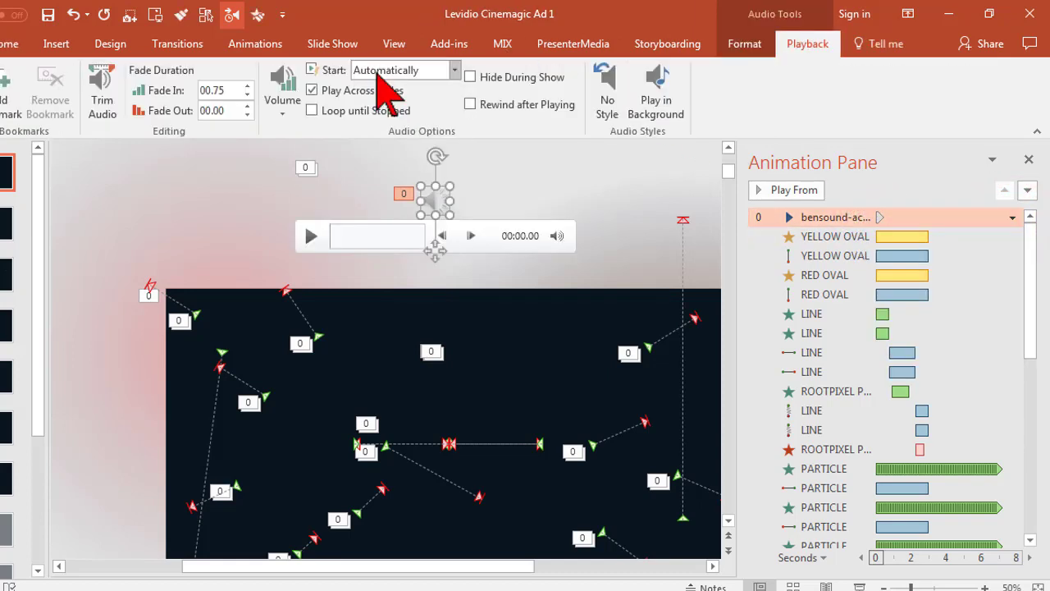
left_click(312, 91)
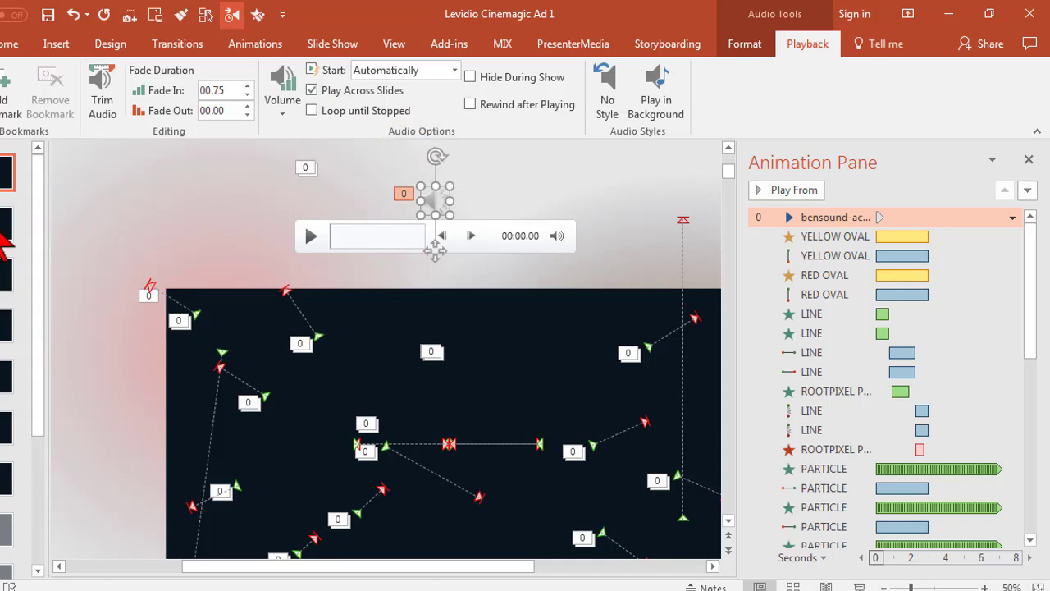
mouse_move(35, 205)
left_mouse_down()
mouse_move(46, 356)
mouse_move(42, 188)
left_mouse_up()
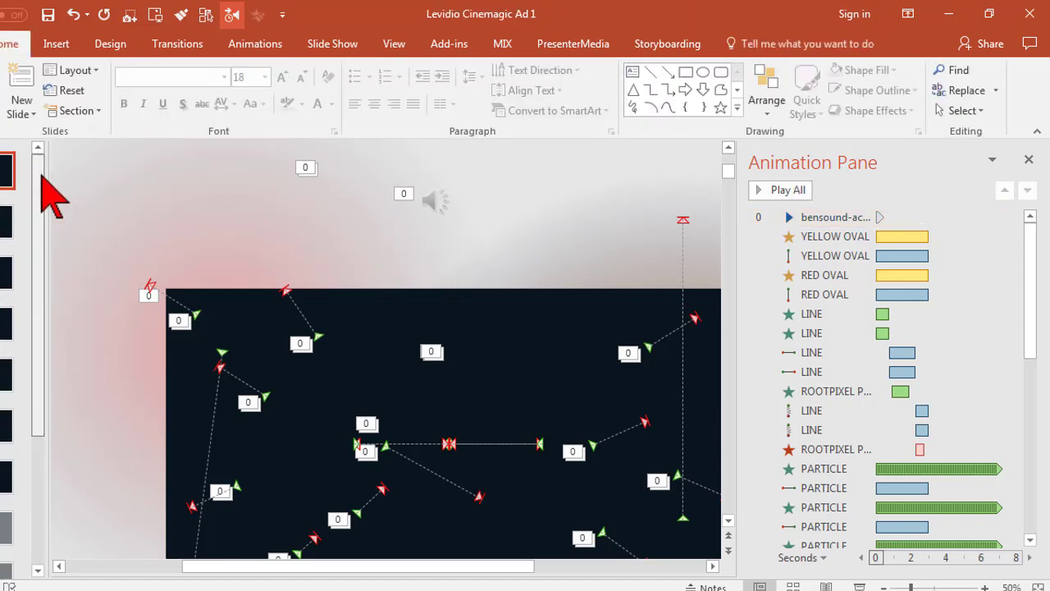
Step: Reselect the music icon and review its Playback settings: 00.75 fade-in, playing across slides
left_click(435, 202)
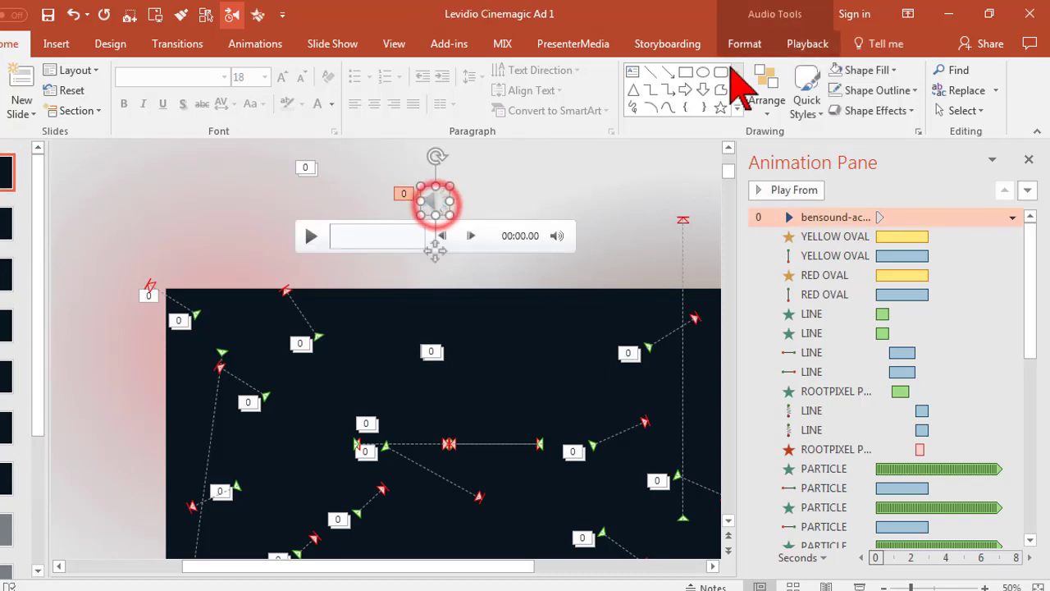
left_click(807, 44)
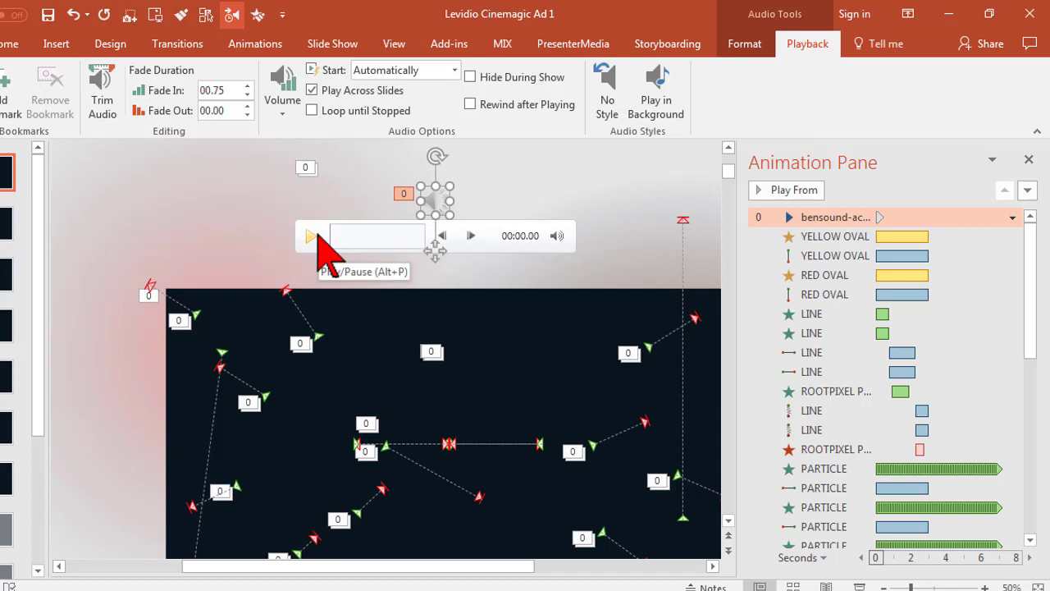
left_click(38, 200)
scroll(50, 213, "up", 2)
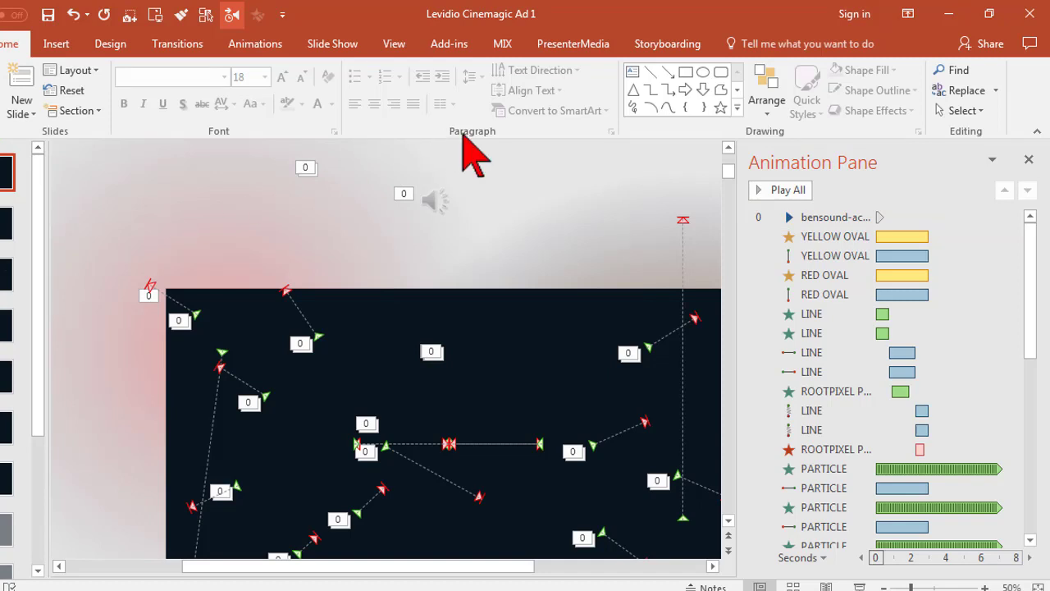
Step: Nudge the music icon slightly up and left above slide 1 and check its volume
left_click(430, 201)
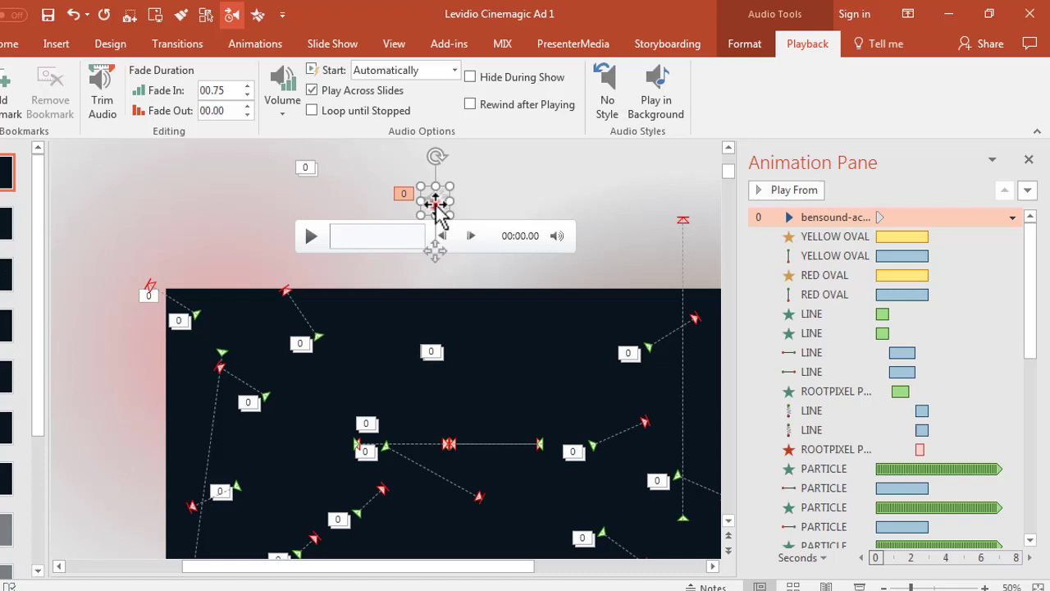
left_click_drag(437, 204, 412, 189)
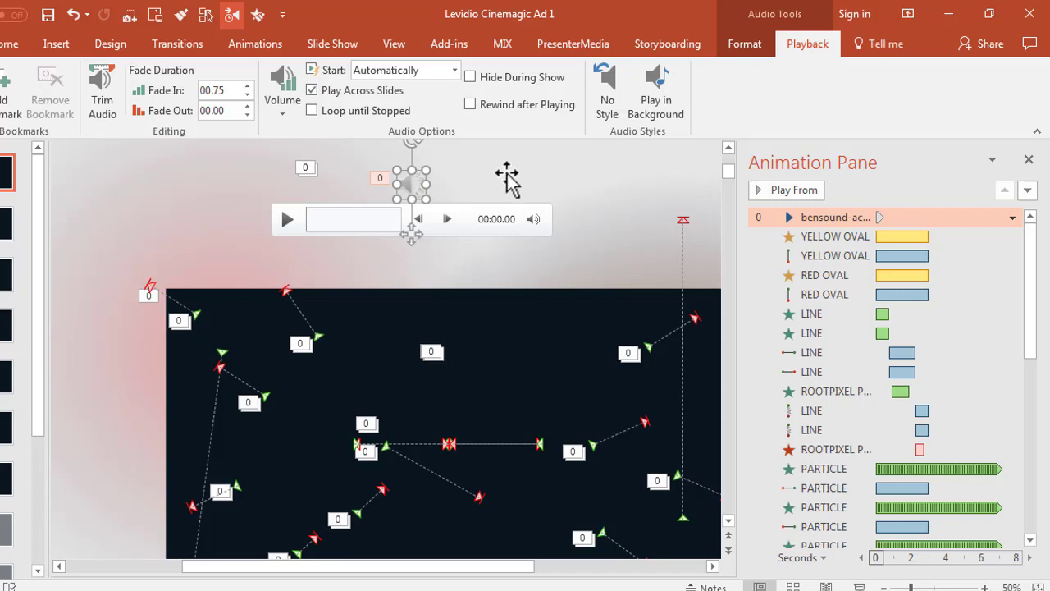
left_click(413, 189)
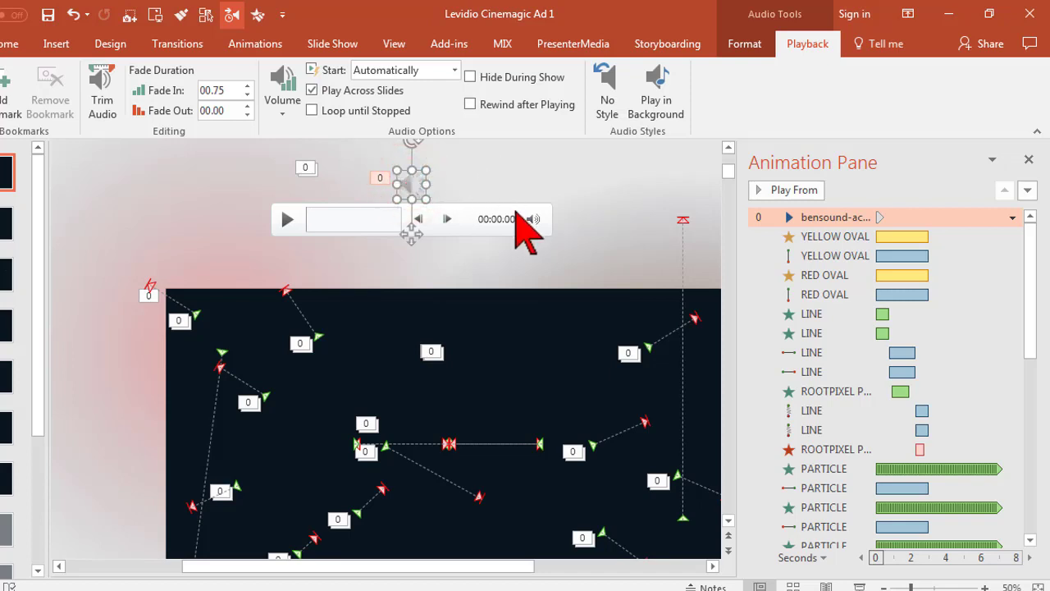
mouse_move(535, 221)
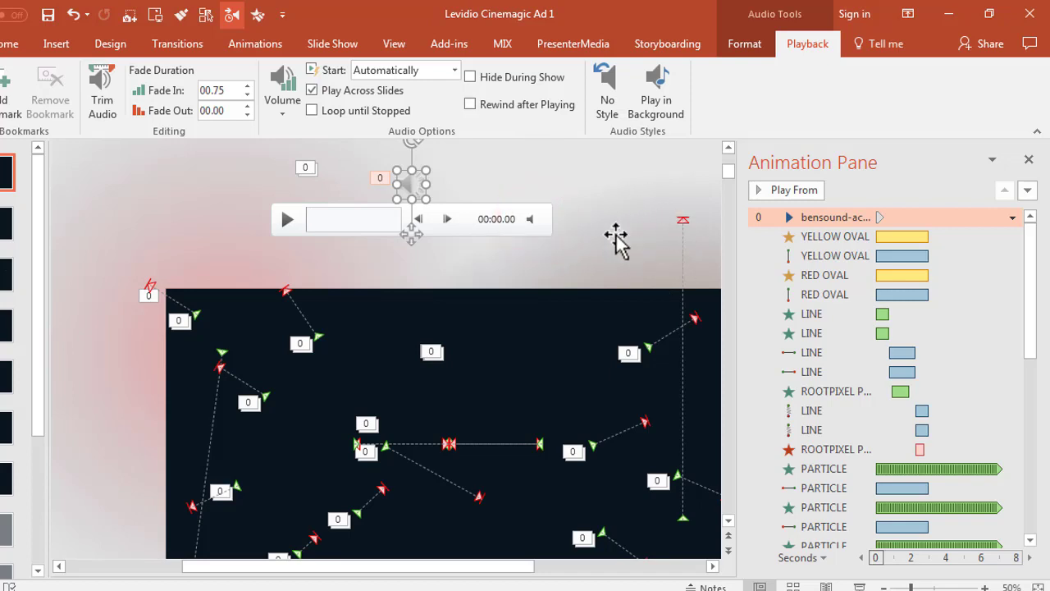
key("alt+Tab")
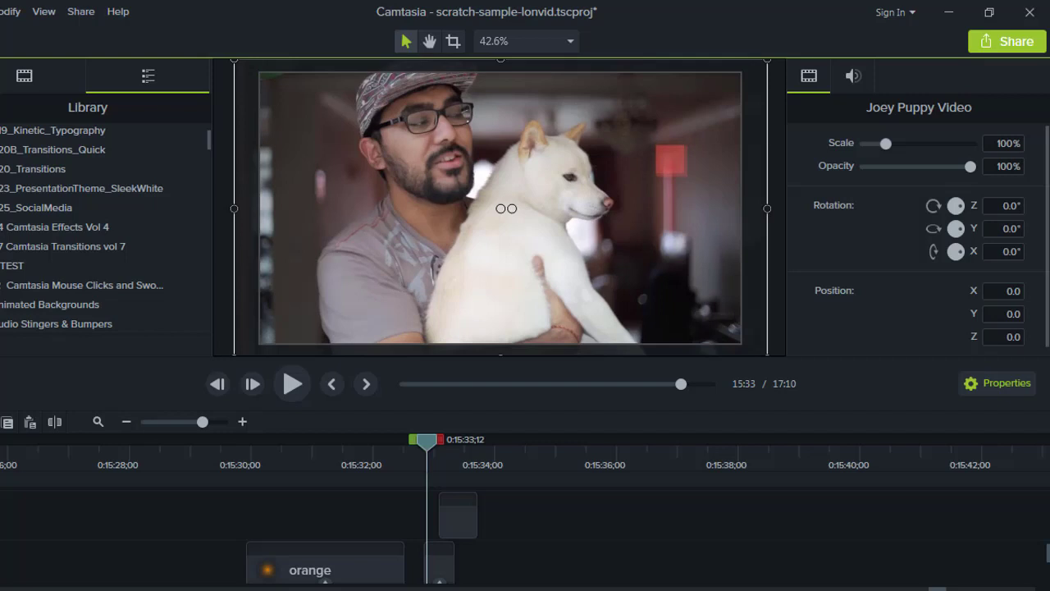
left_click(230, 459)
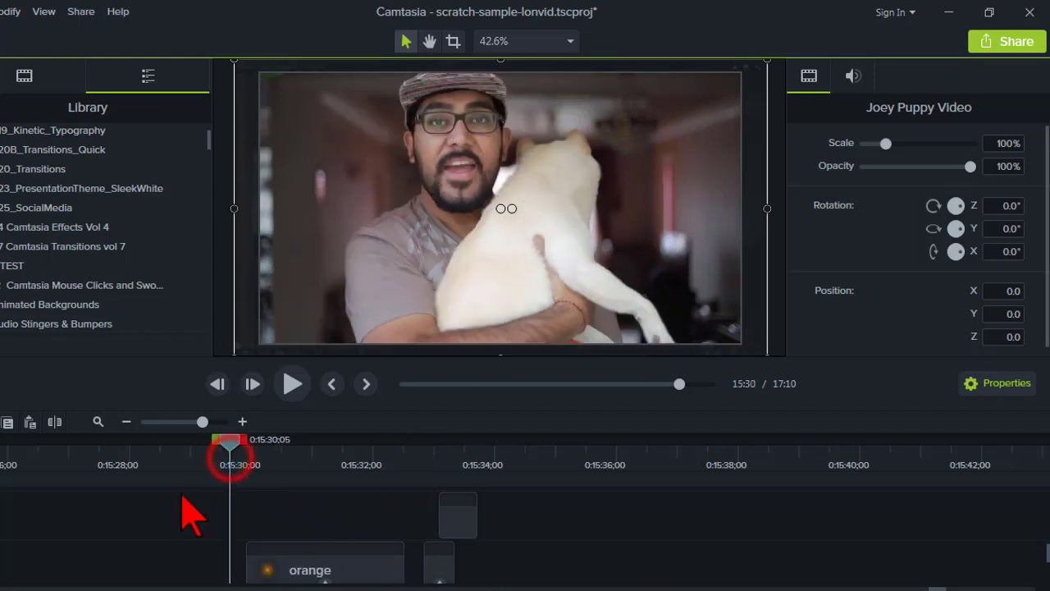
scroll(188, 570, "down", 3)
left_click(92, 567)
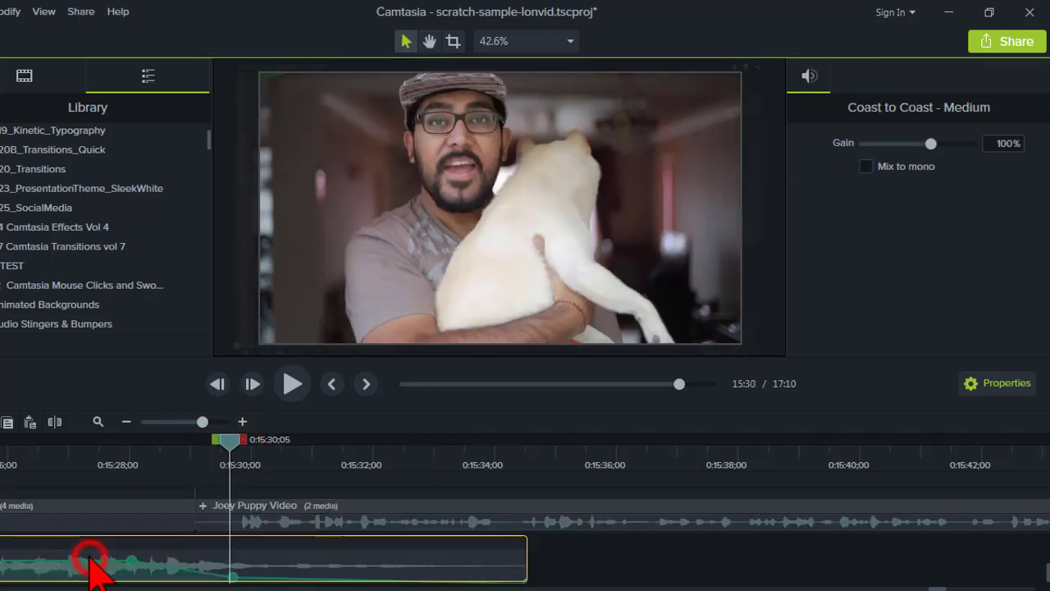
left_click_drag(11, 561, 235, 576)
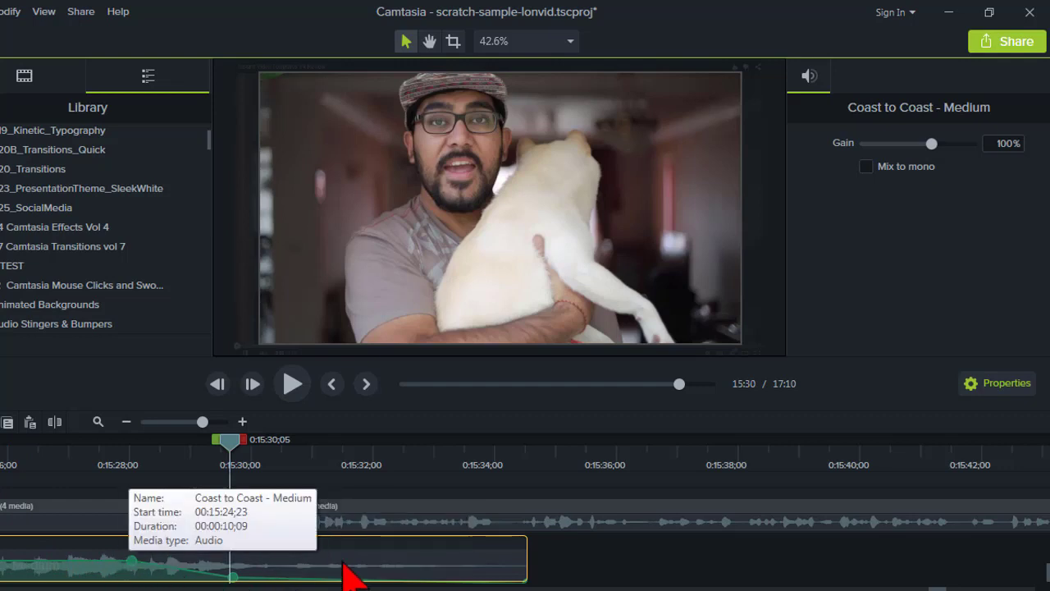
left_click(170, 444)
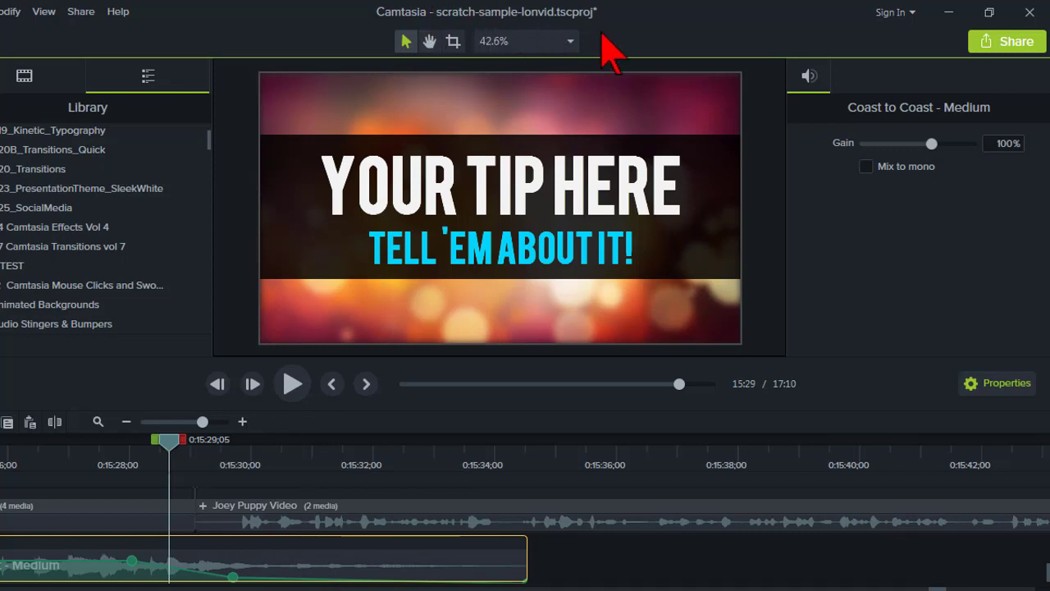
mouse_move(501, 590)
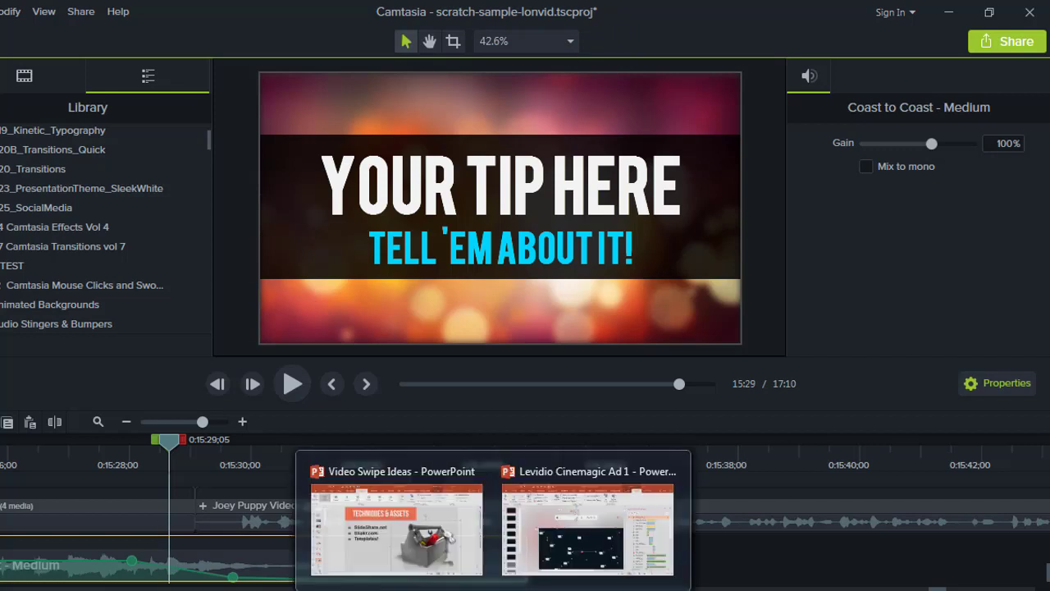
Step: Bring Levidio Cinemagic Ad 1 to the front and turn off Loop until Stopped for its music
left_click(570, 559)
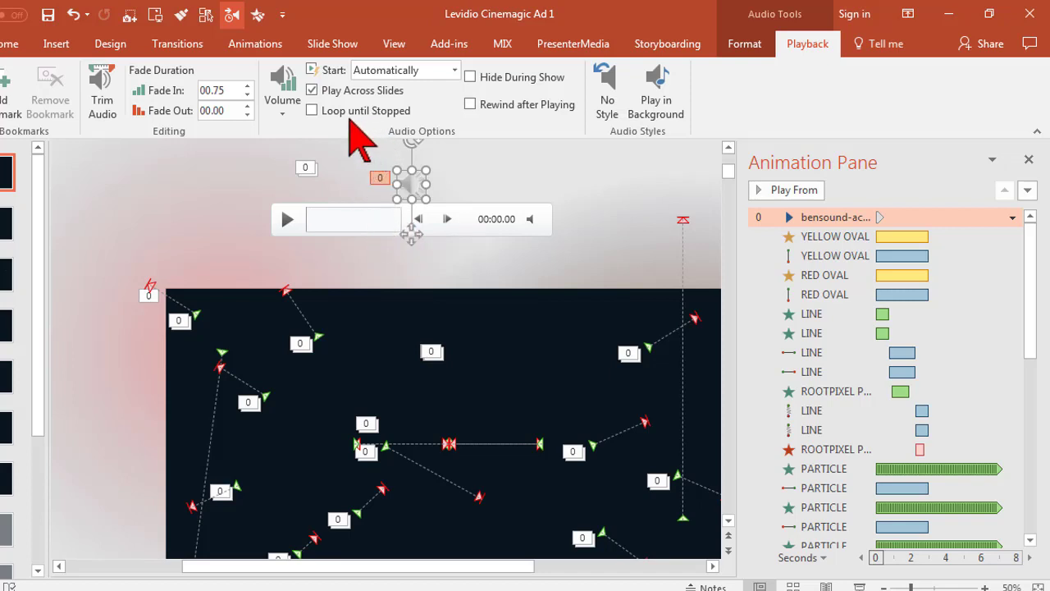
left_click(312, 110)
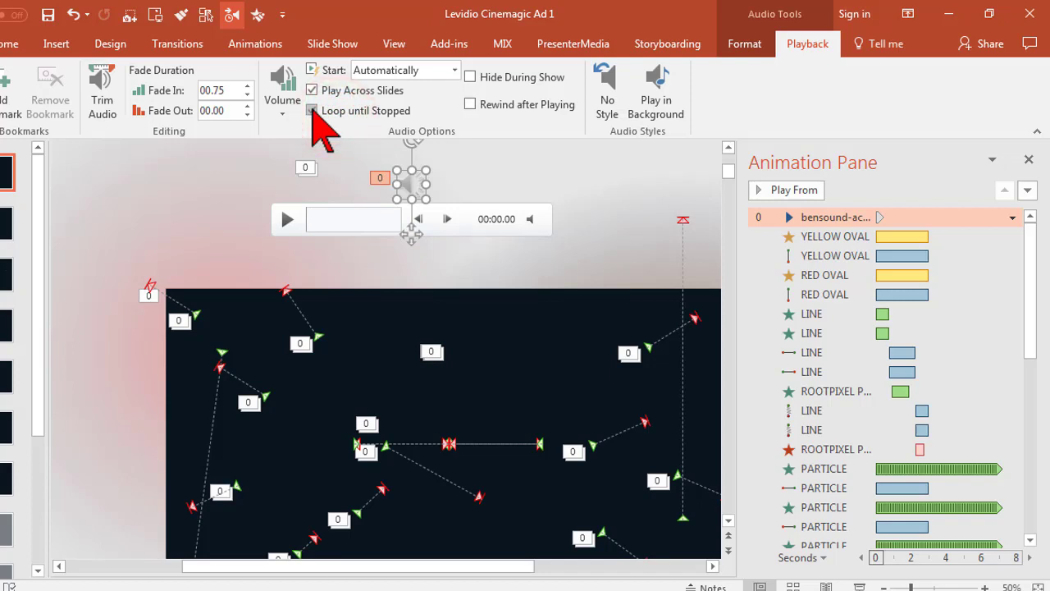
left_click(312, 109)
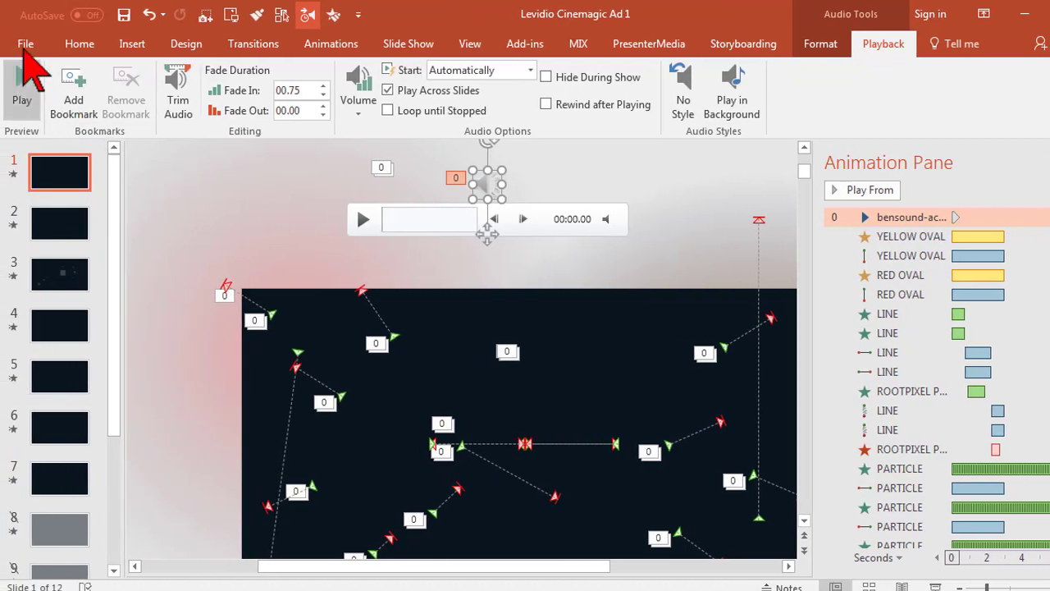
left_click(23, 49)
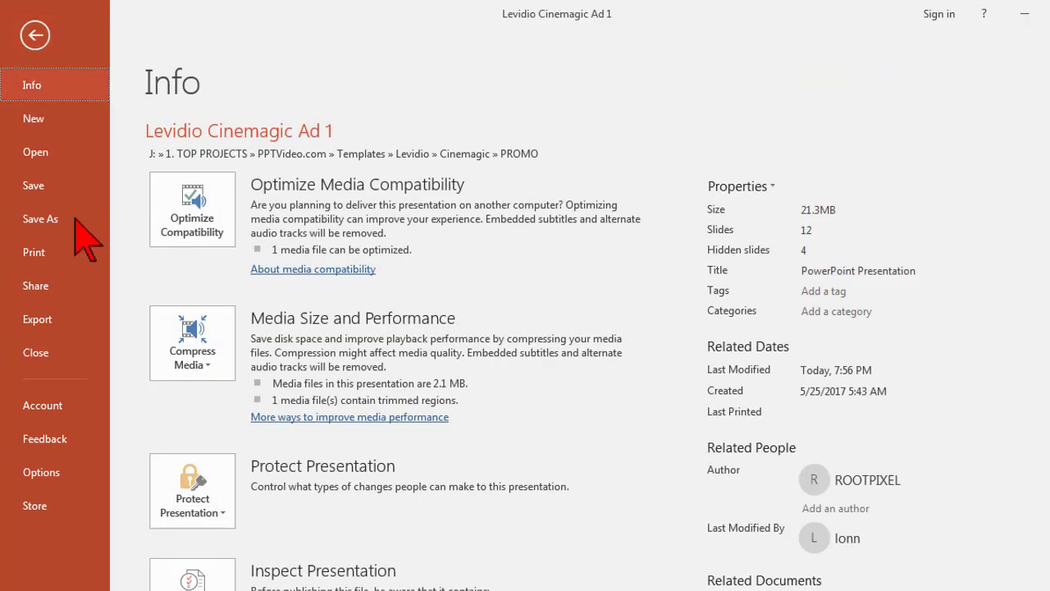
left_click(54, 318)
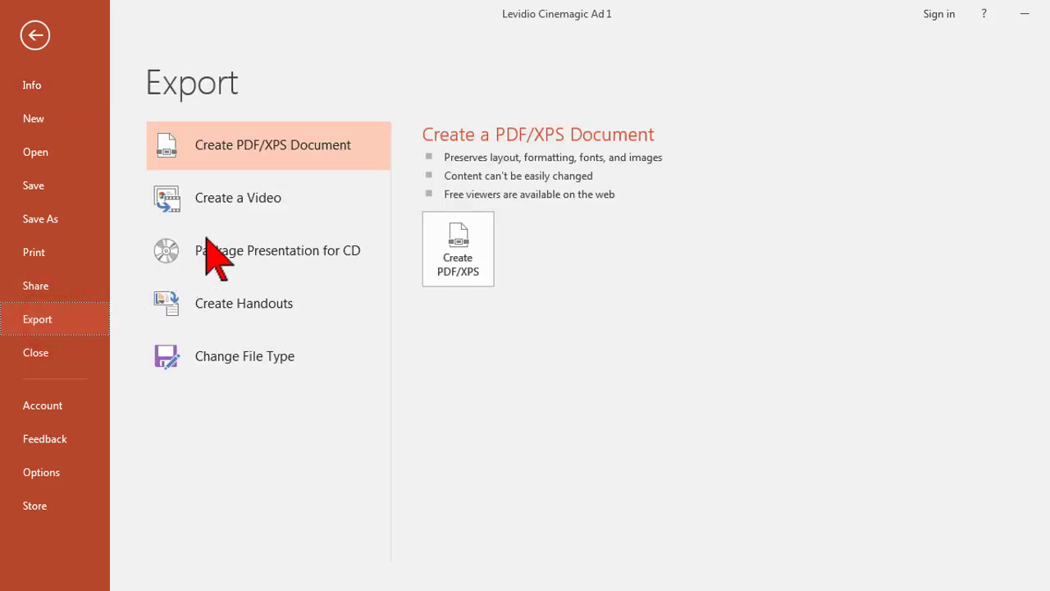
left_click(268, 199)
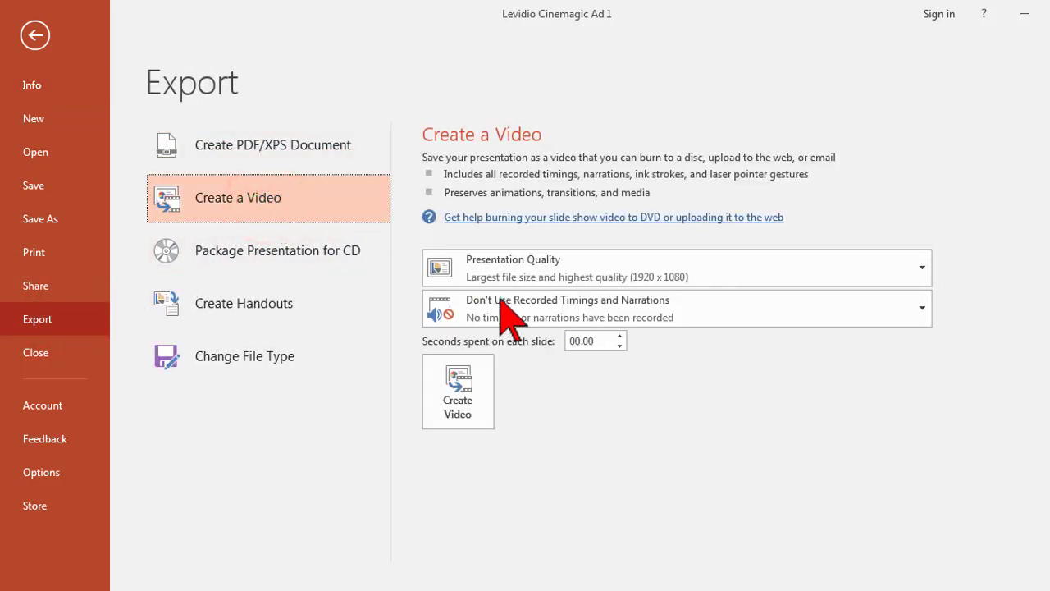
left_click(593, 341)
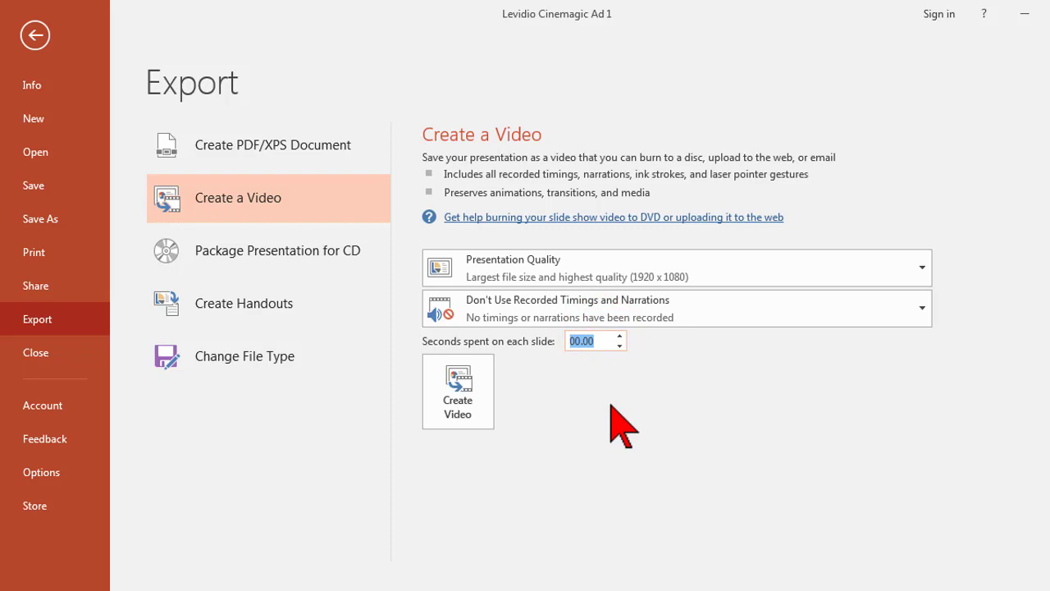
left_click(453, 402)
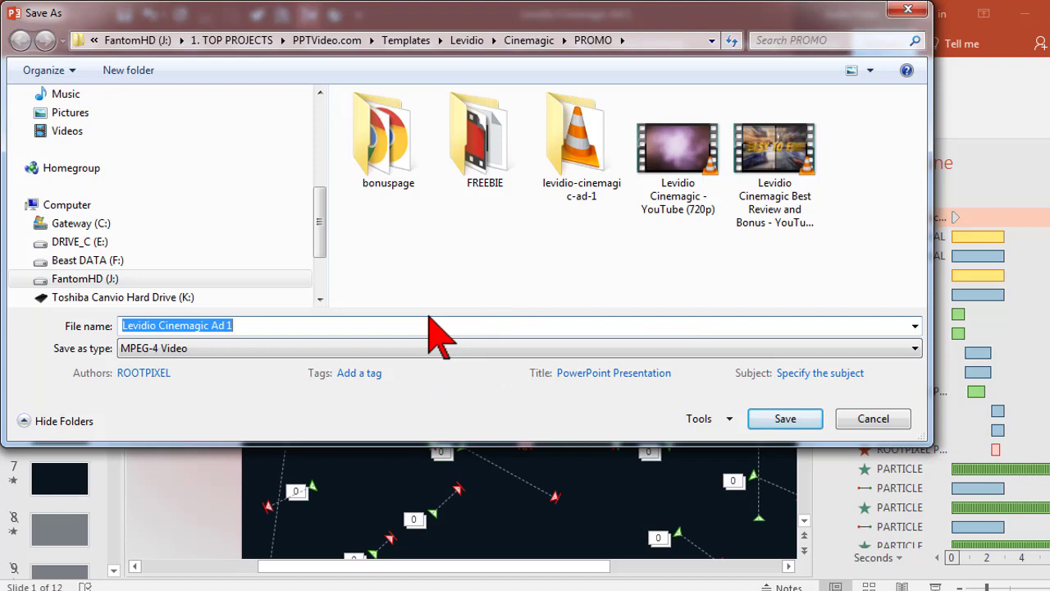
left_click(874, 419)
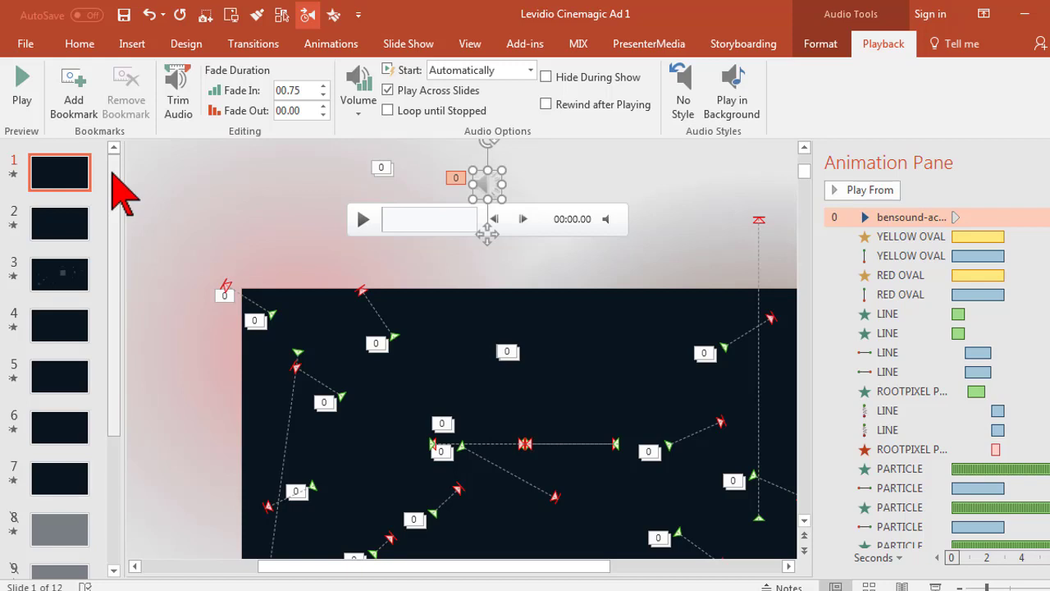
left_click(115, 177)
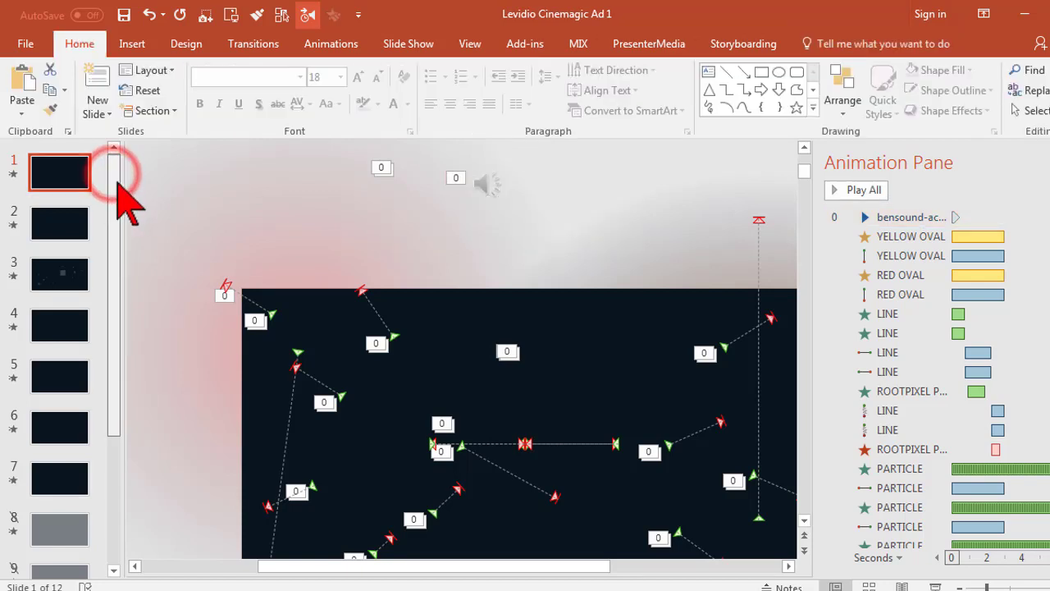
scroll(129, 246, "down", 2)
scroll(144, 312, "down", 2)
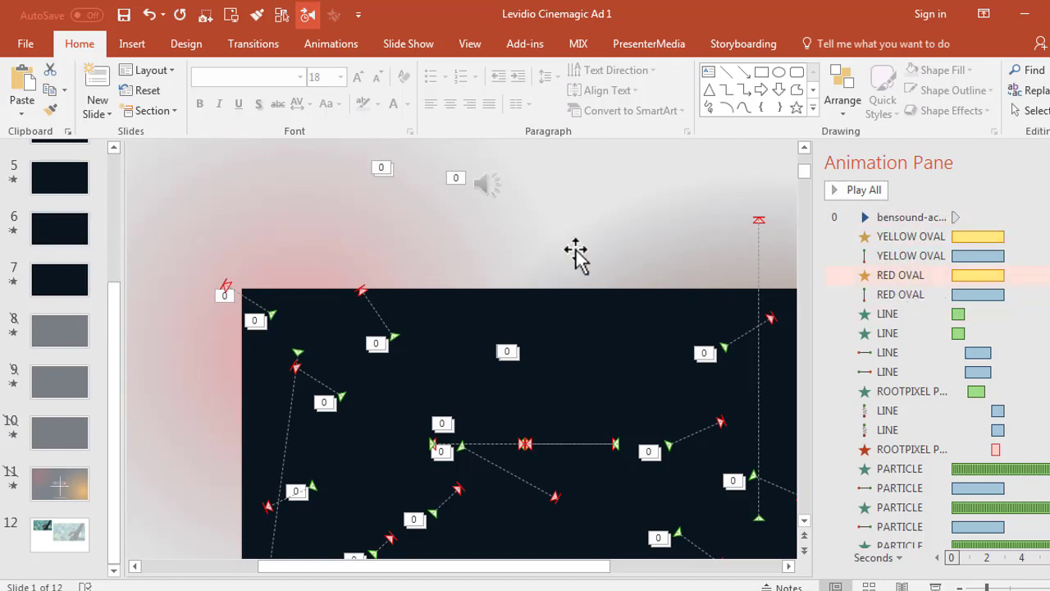
left_click(118, 297)
left_click_drag(115, 140, 105, 143)
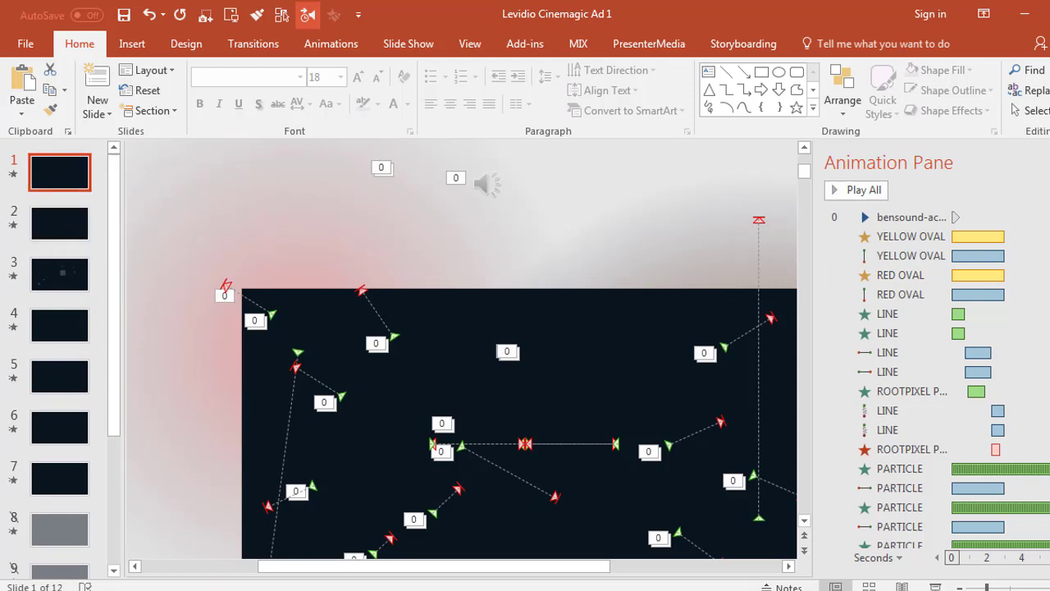
mouse_move(305, 588)
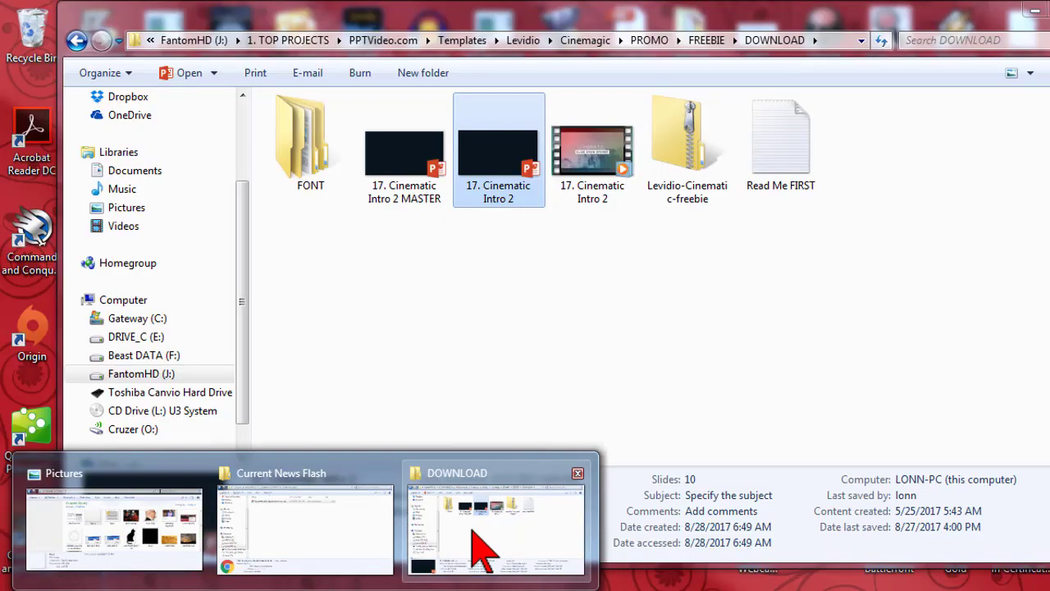
left_click(473, 530)
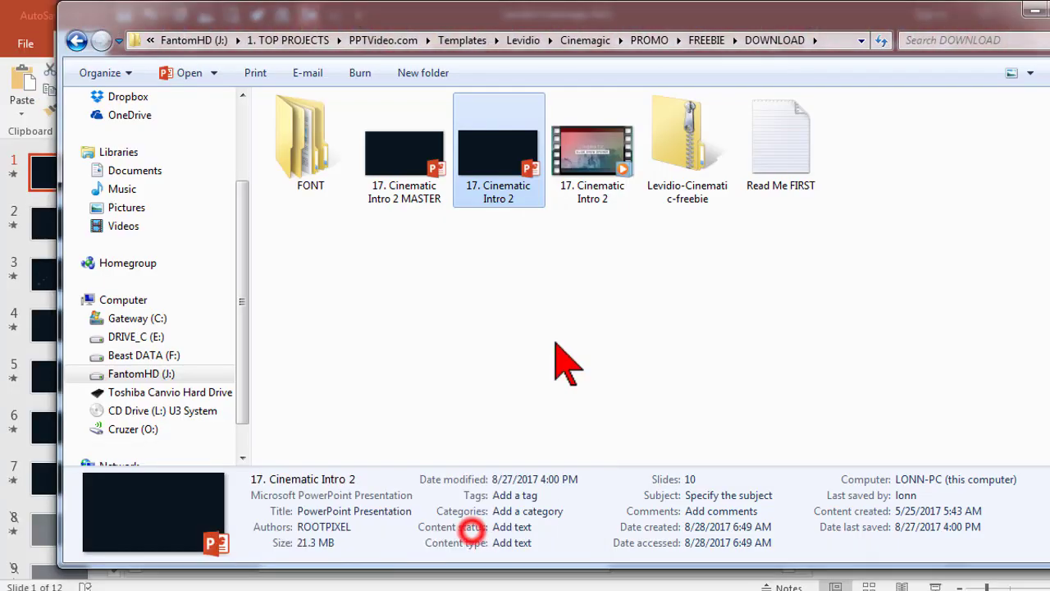
left_click(595, 168)
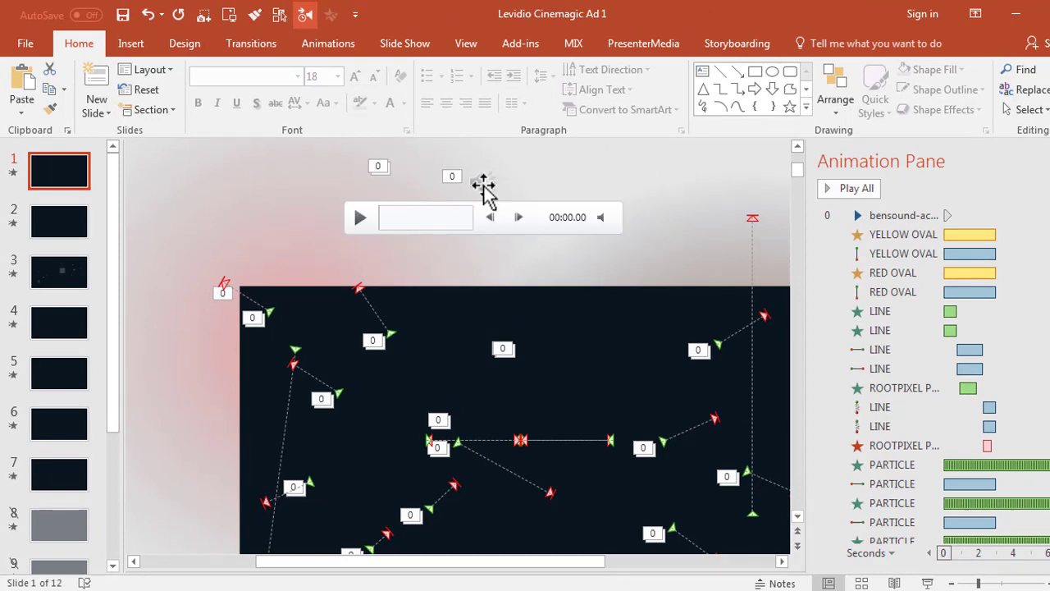
Step: Select the bensound music clip and open its Trim Audio window
left_click(484, 186)
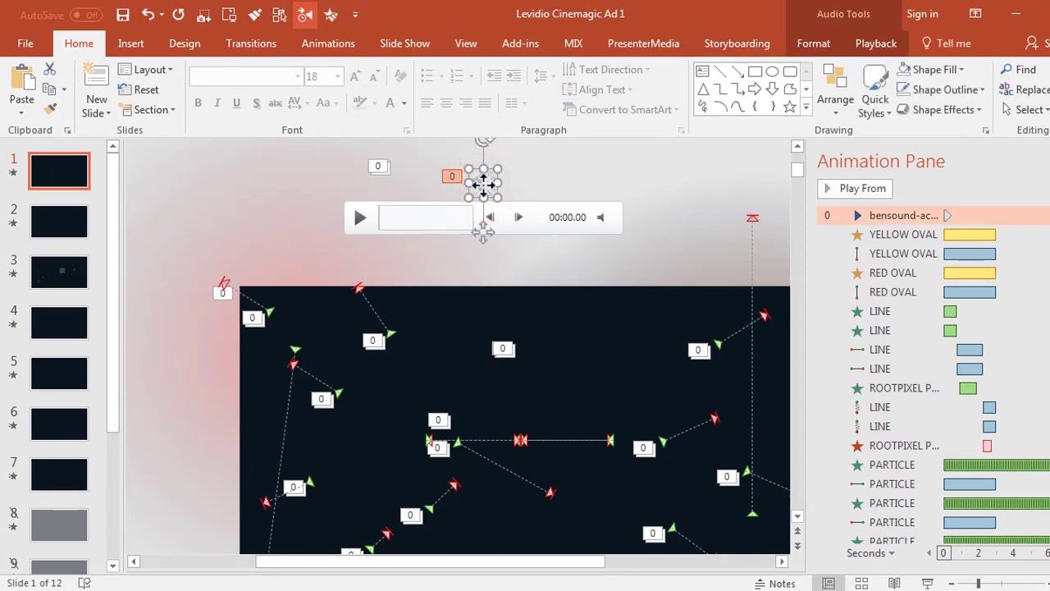
left_click(874, 45)
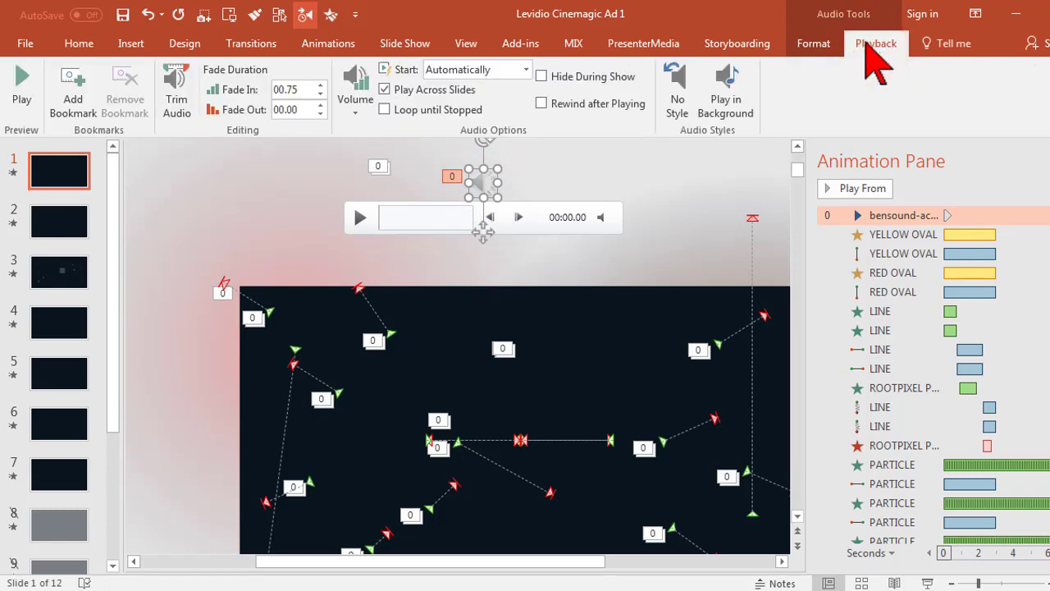
left_click(175, 82)
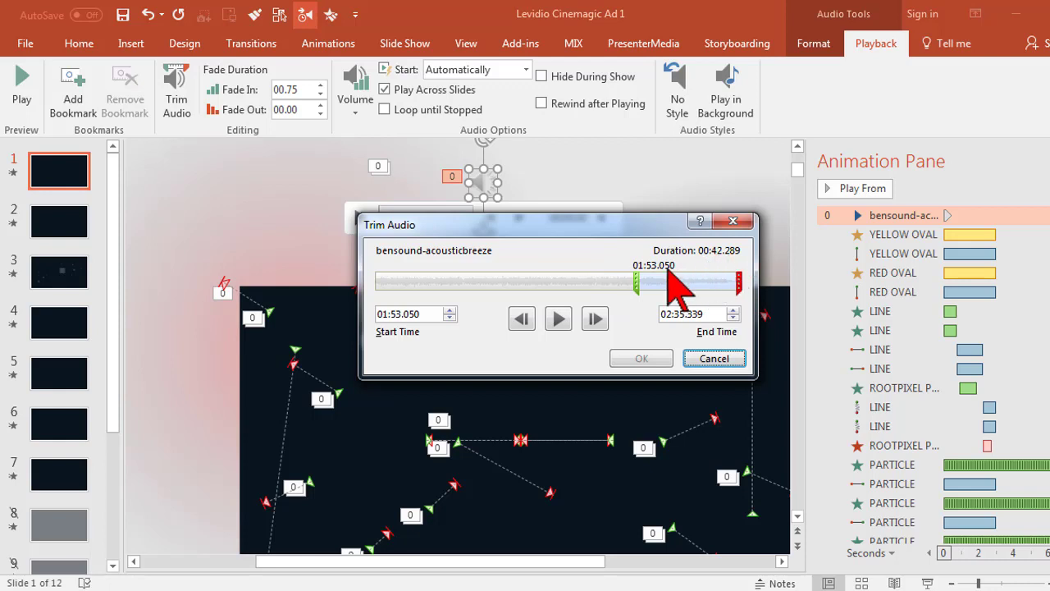
left_click_drag(594, 221, 576, 185)
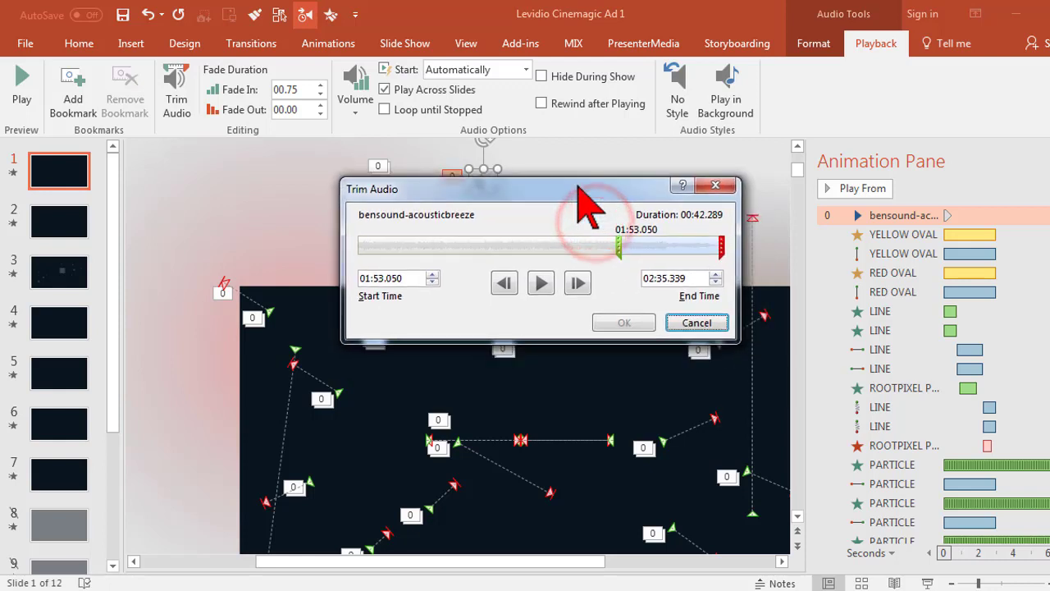
Step: Trim the music to play from 01:54.268 to 02:35.339, a 00:41.071 duration
left_click(722, 247)
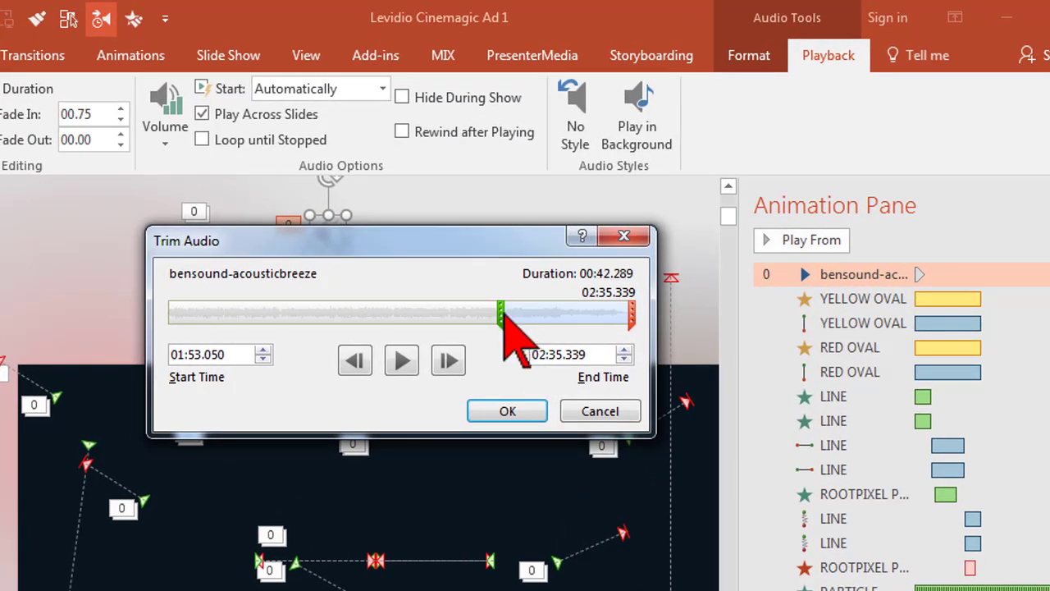
mouse_move(501, 315)
left_mouse_down()
mouse_move(224, 312)
mouse_move(498, 310)
left_mouse_up()
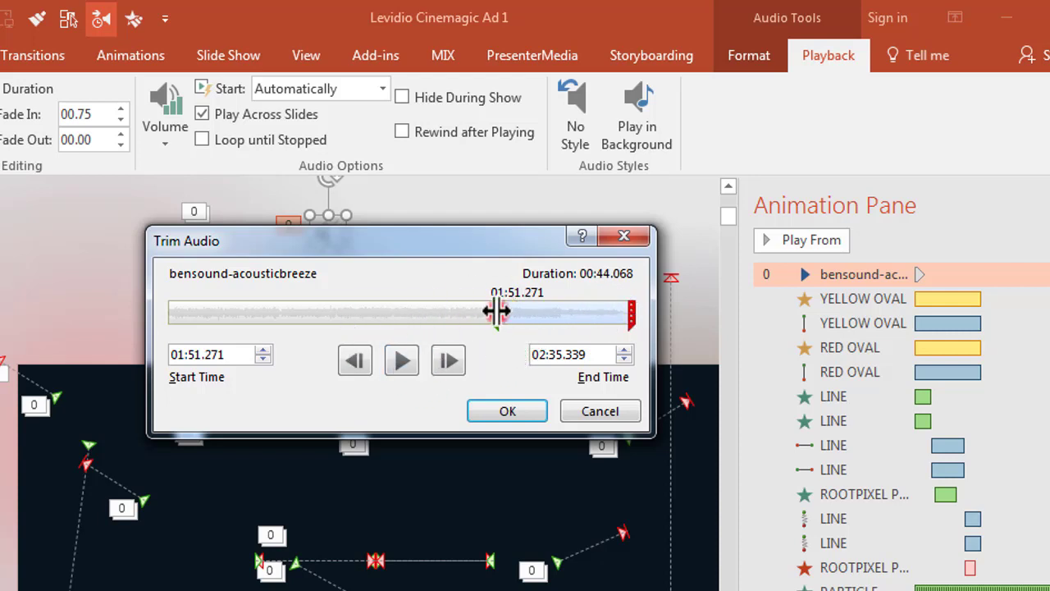
left_click_drag(495, 310, 506, 310)
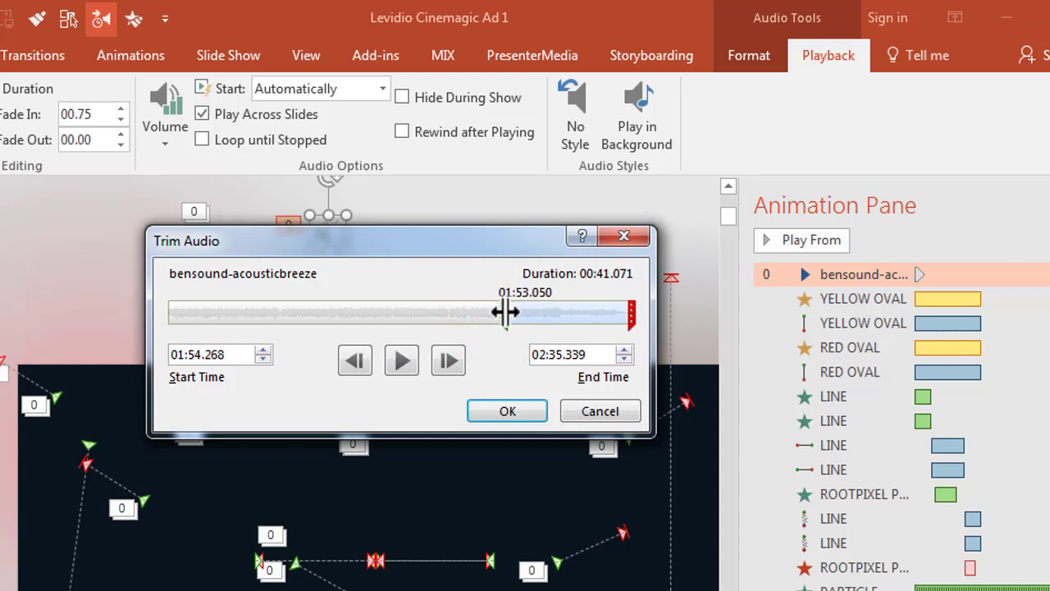
left_click(506, 413)
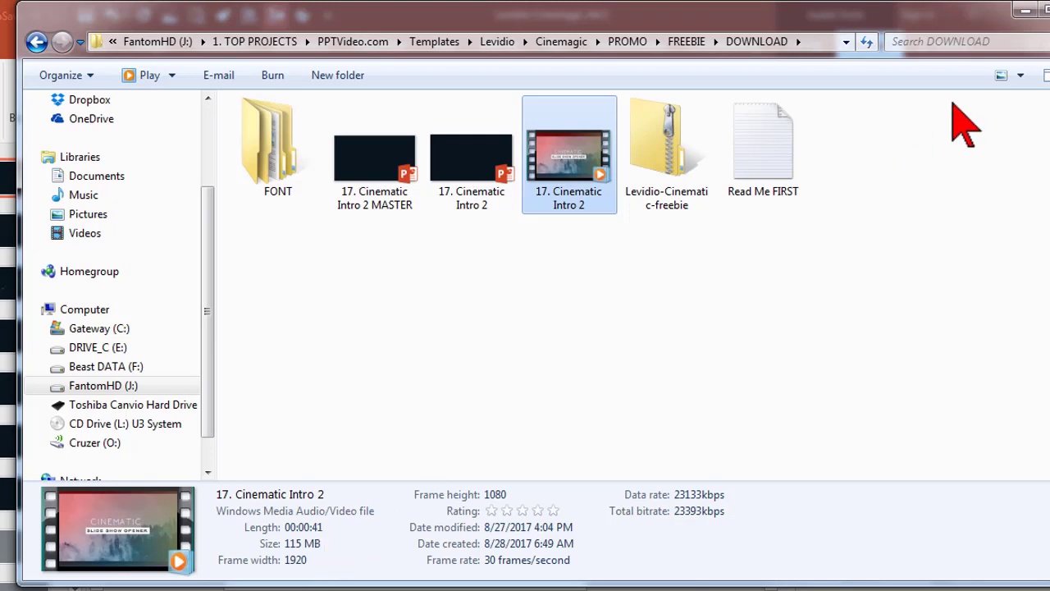
Step: Minimize the Explorer window and move the music icon slightly down and left
left_click(1022, 13)
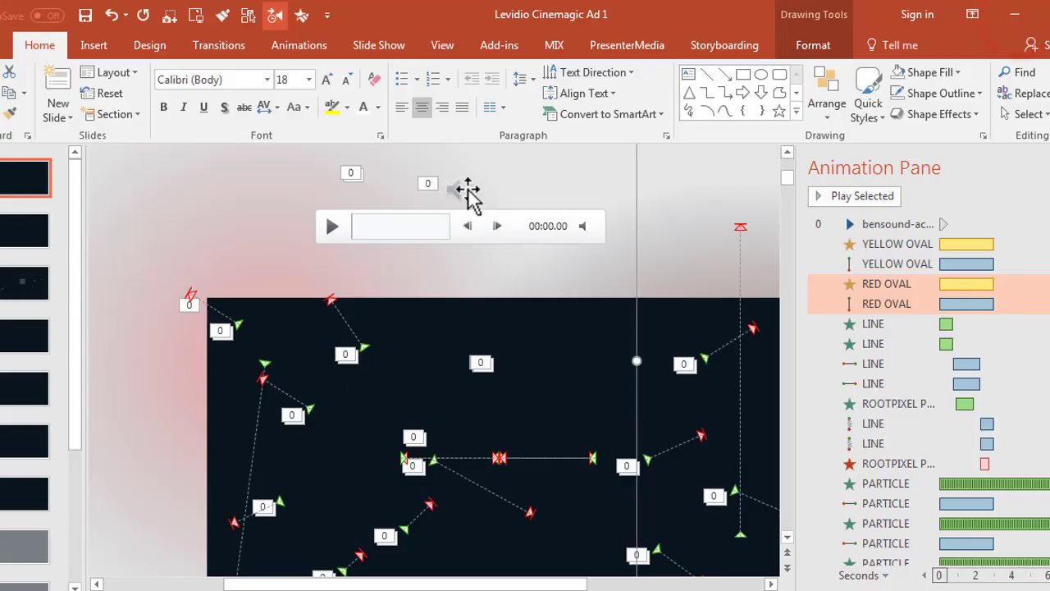
left_click_drag(465, 191, 417, 213)
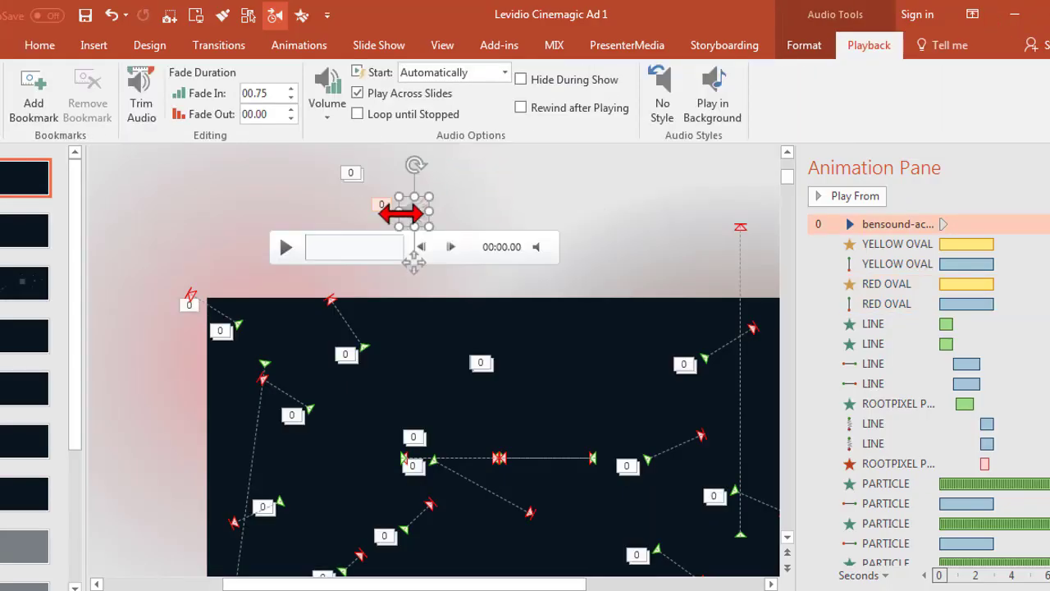